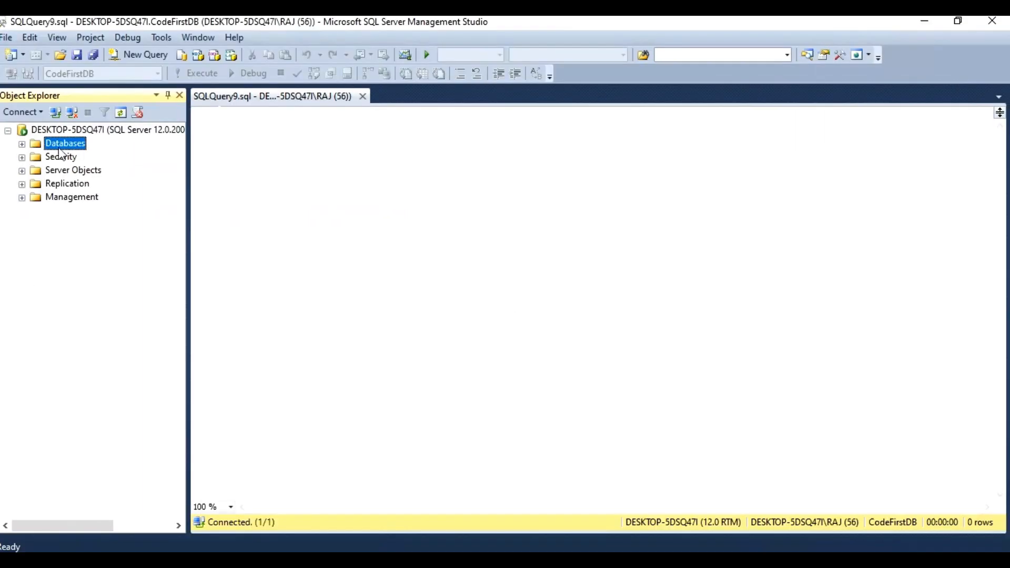
Switch to the EmployeeData workbook in Excel and examine its column headers and employee rows.
left_click(318, 141)
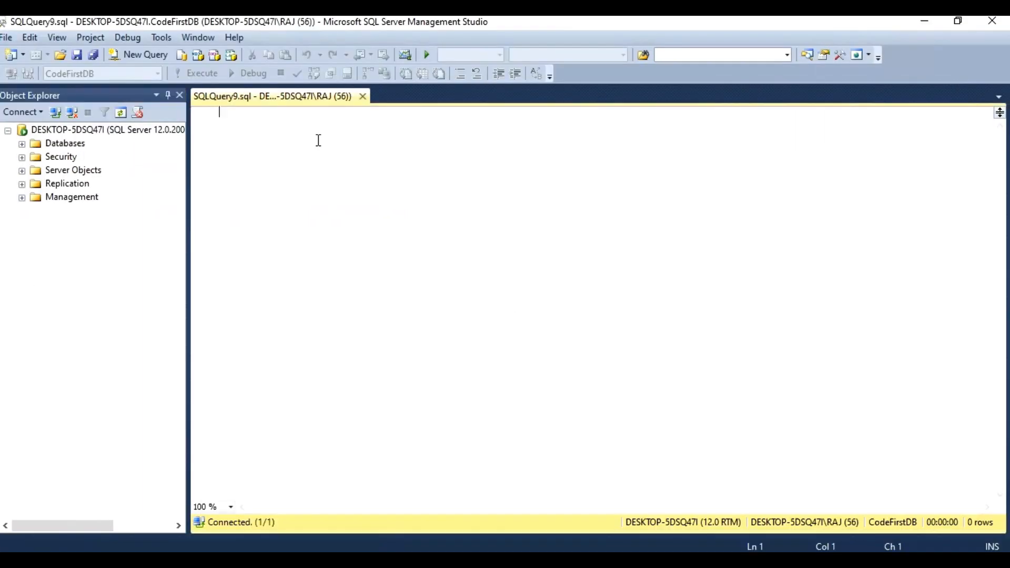
key("alt+Tab")
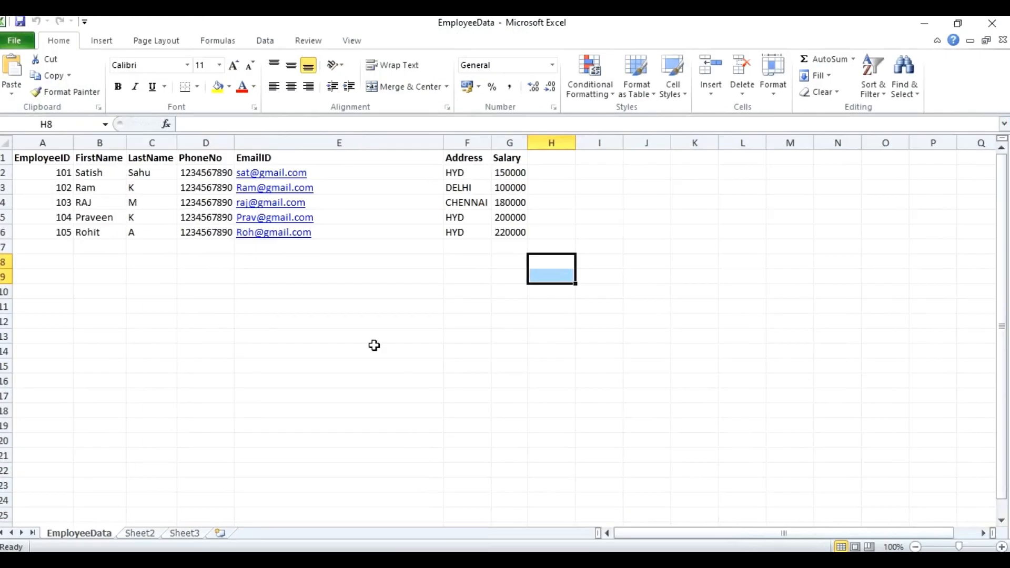
left_click_drag(42, 159, 523, 239)
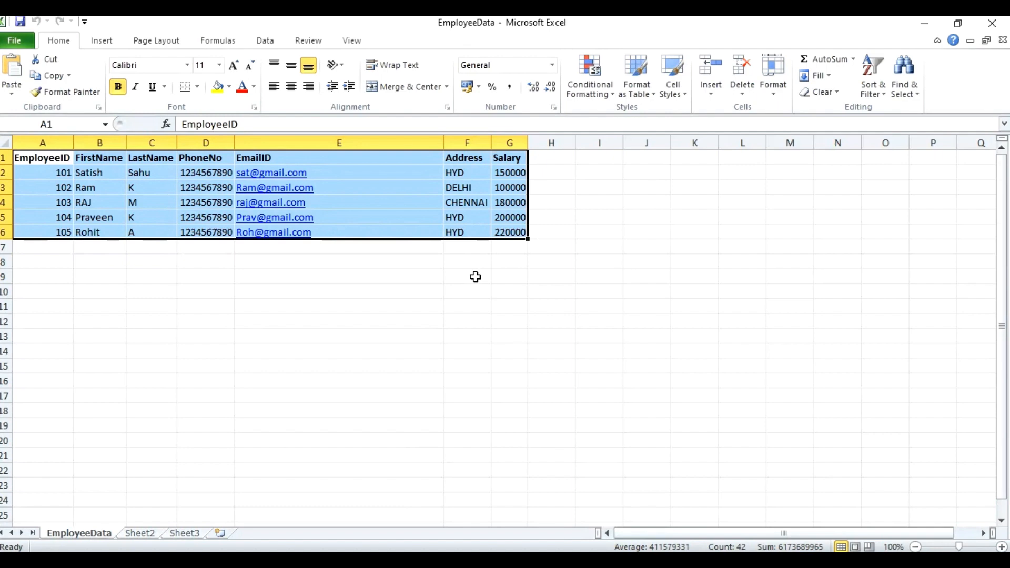
left_click(226, 295)
left_click_drag(45, 170, 516, 228)
left_click(473, 308)
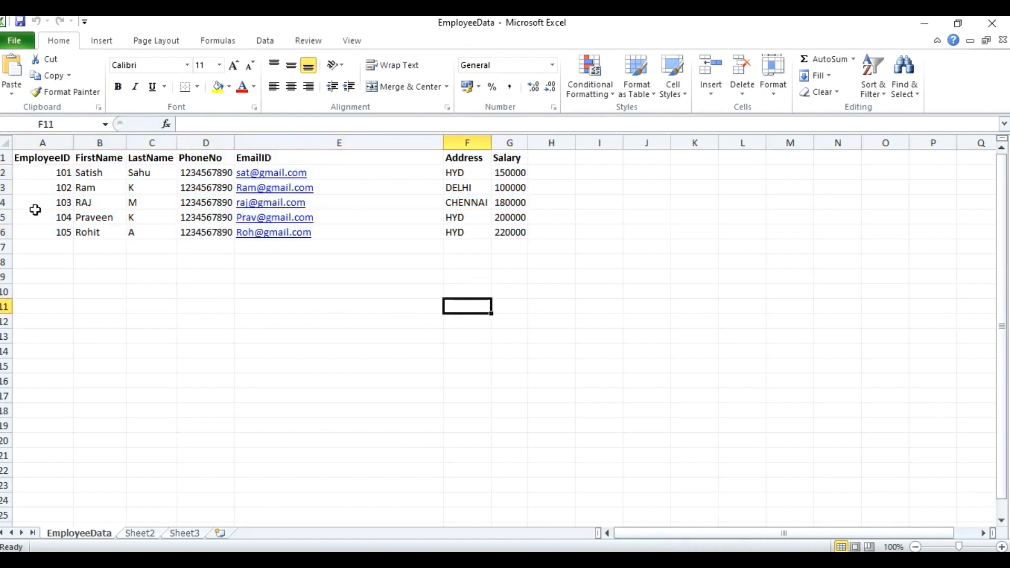
left_click(930, 23)
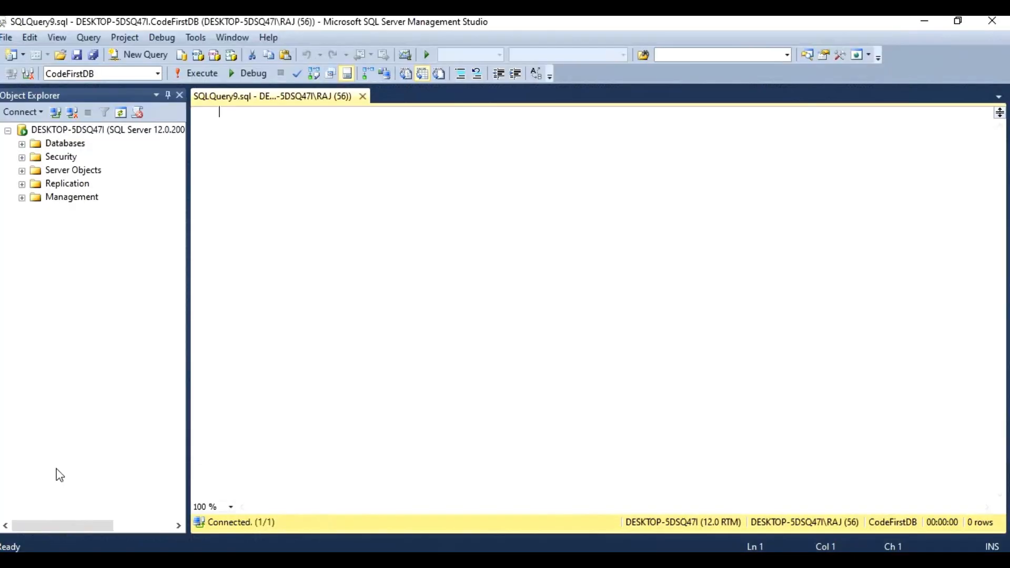
Start the Import Data wizard for the CodeFirstDB database in SQL Server Management Studio.
double_click(66, 143)
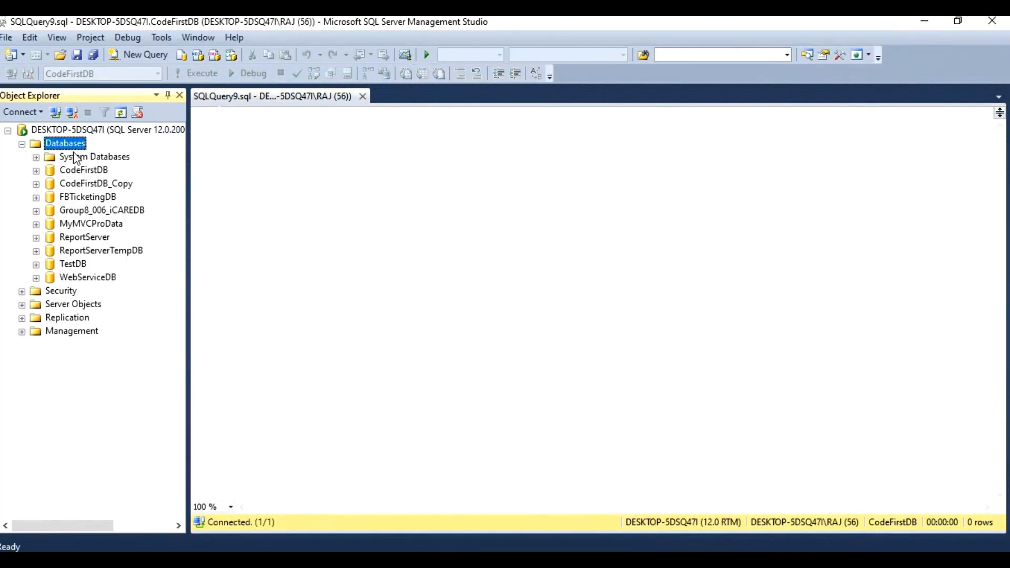
right_click(78, 173)
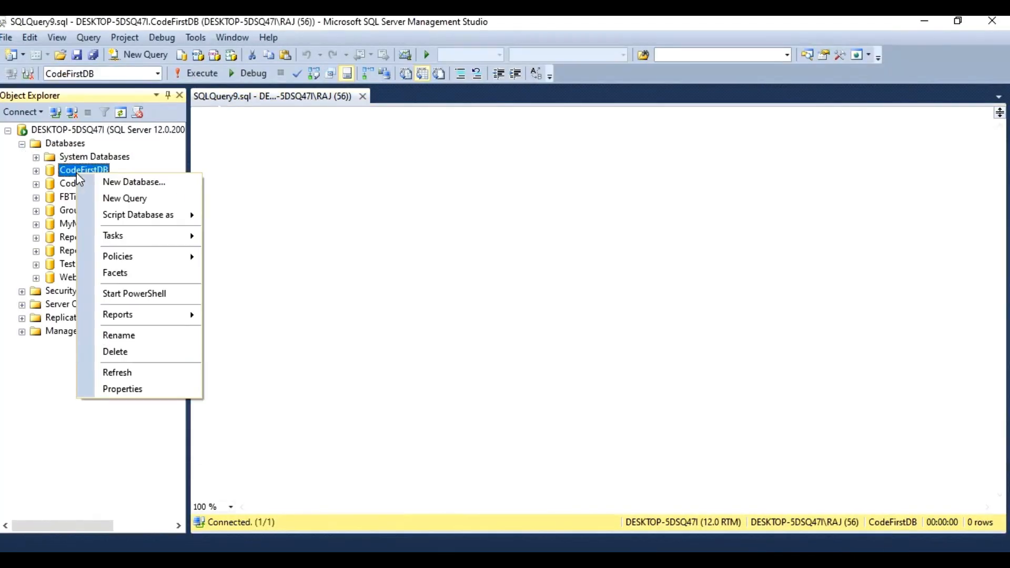
mouse_move(140, 238)
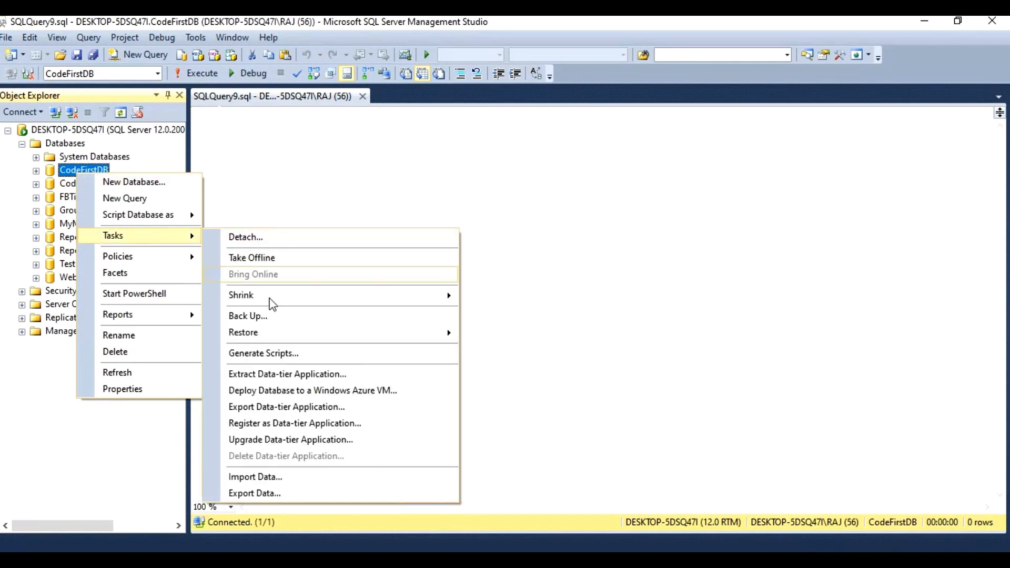
left_click(270, 477)
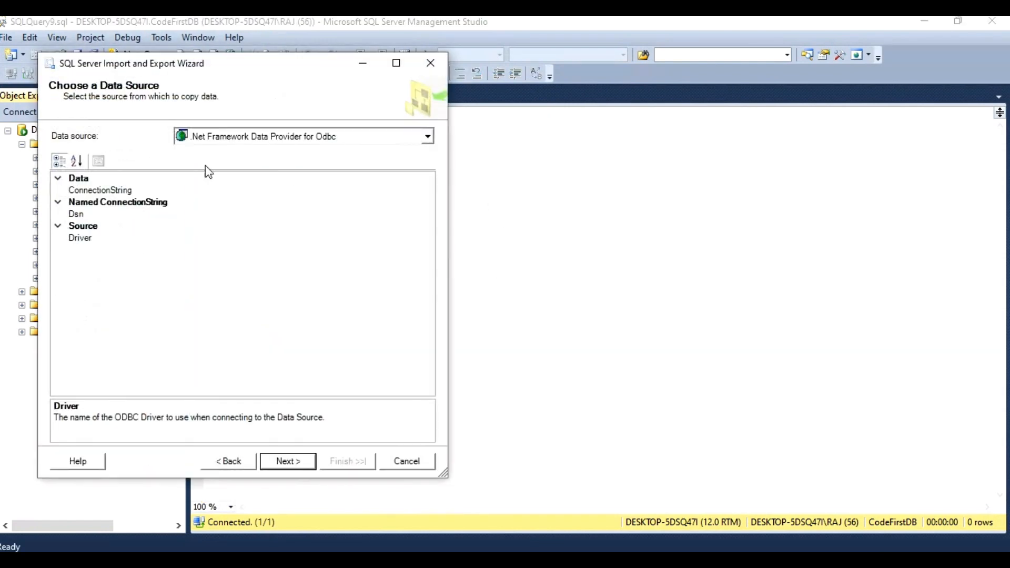
Set the data source to Microsoft Excel with the file G:\Excel data\EmployeeData.xlsx, keeping the first row as column names.
left_click(427, 140)
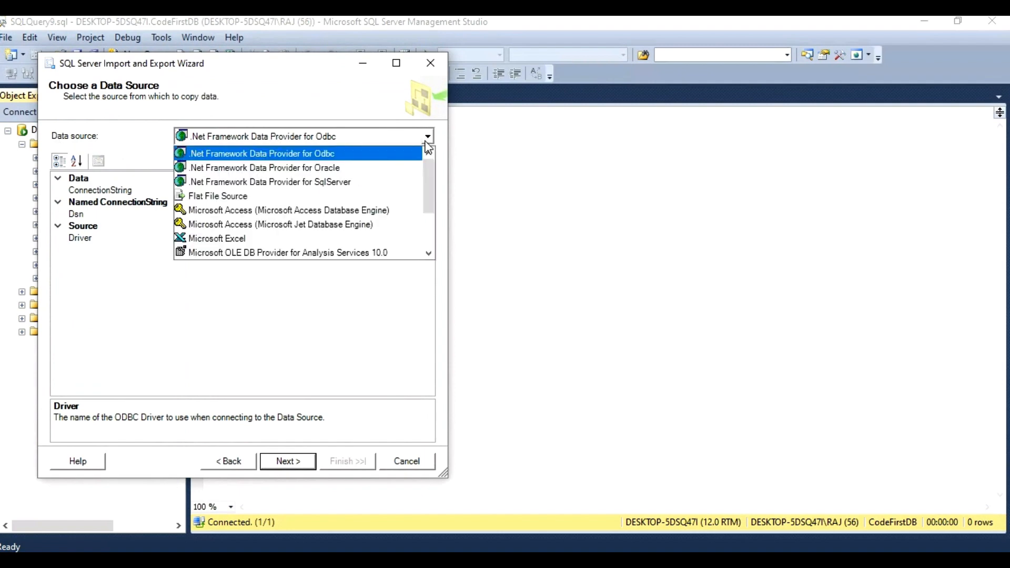
left_click(261, 239)
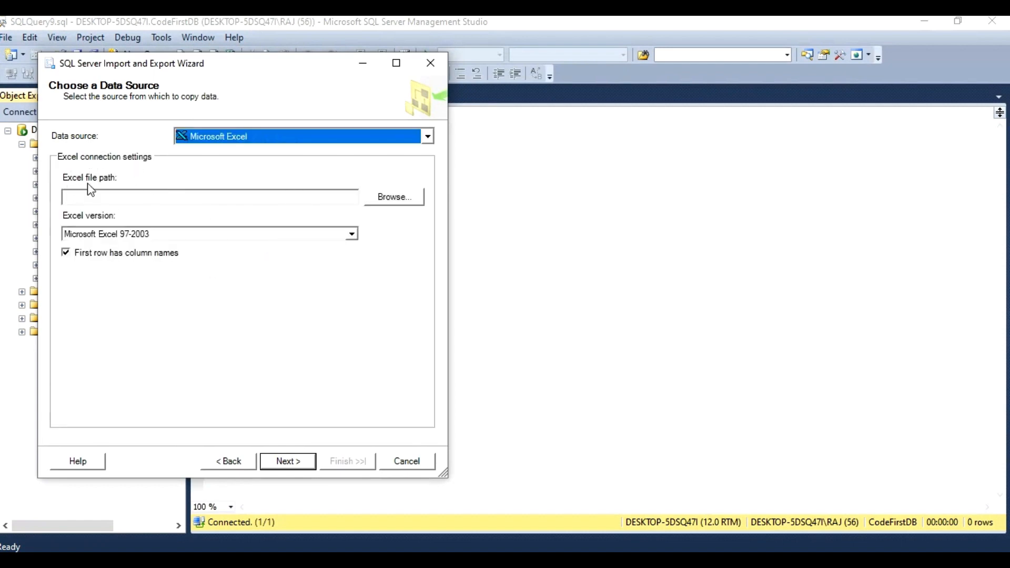
left_click(393, 200)
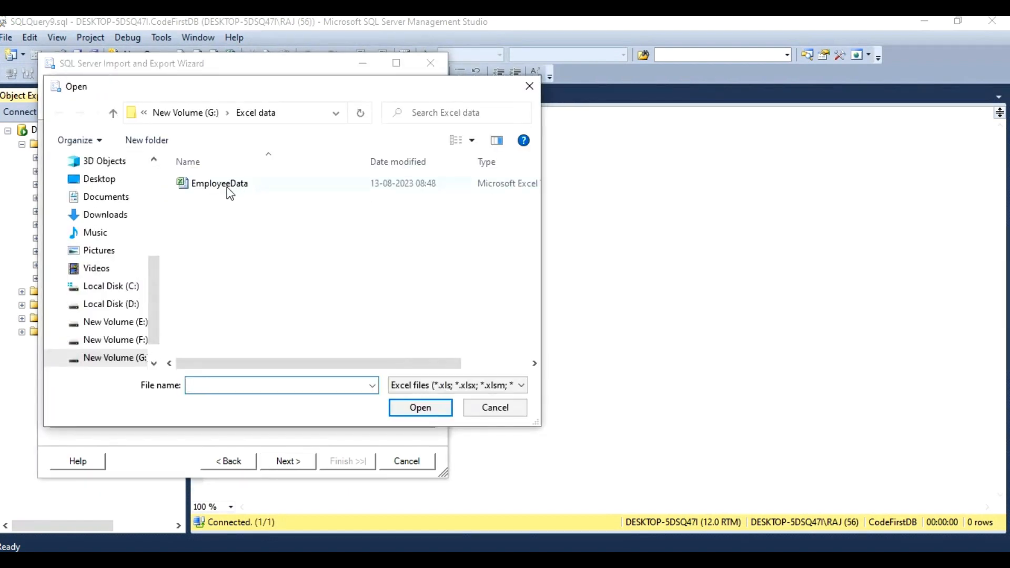
left_click(225, 187)
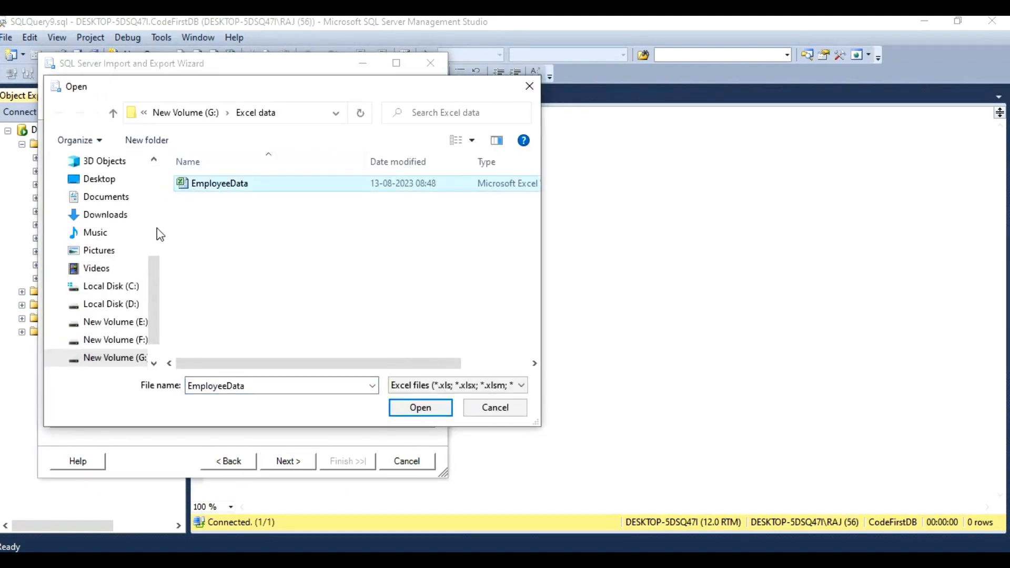
left_click(422, 417)
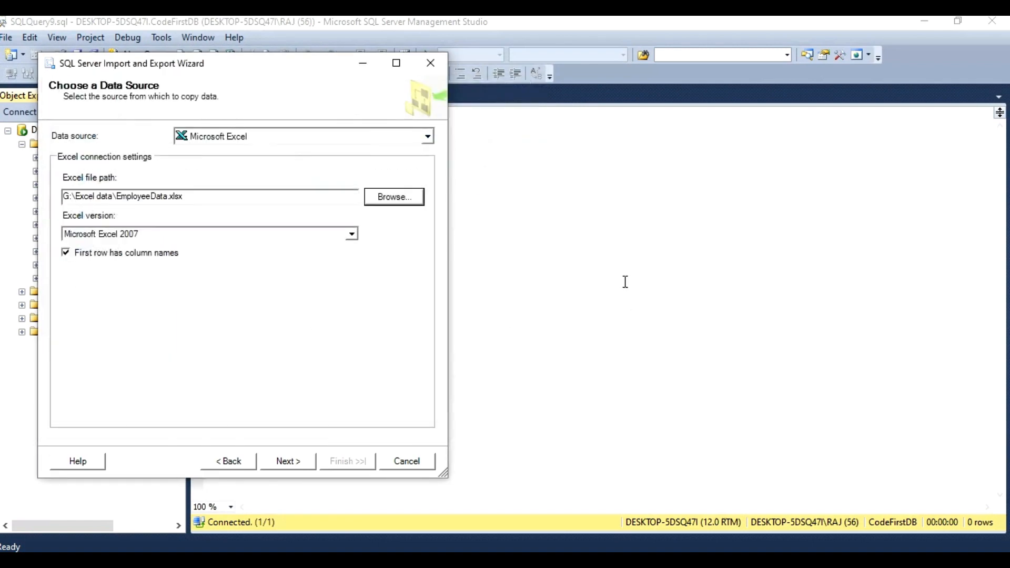
left_click(287, 463)
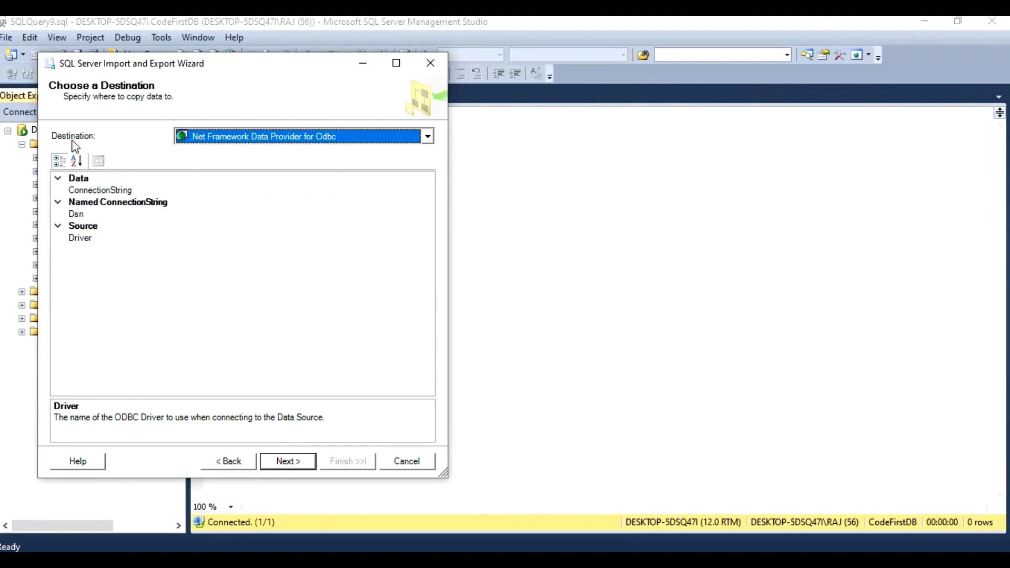
Set the destination to Microsoft OLE DB Provider for SQL Server, using SQL Server Authentication with user name sa for CodeFirstDB.
left_click(428, 138)
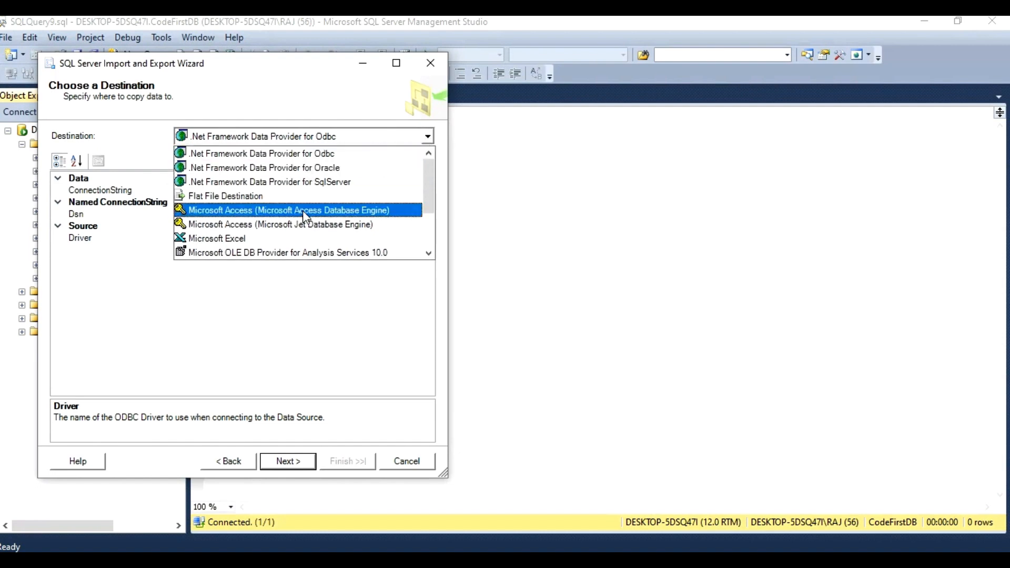
scroll(297, 232, "down", 2)
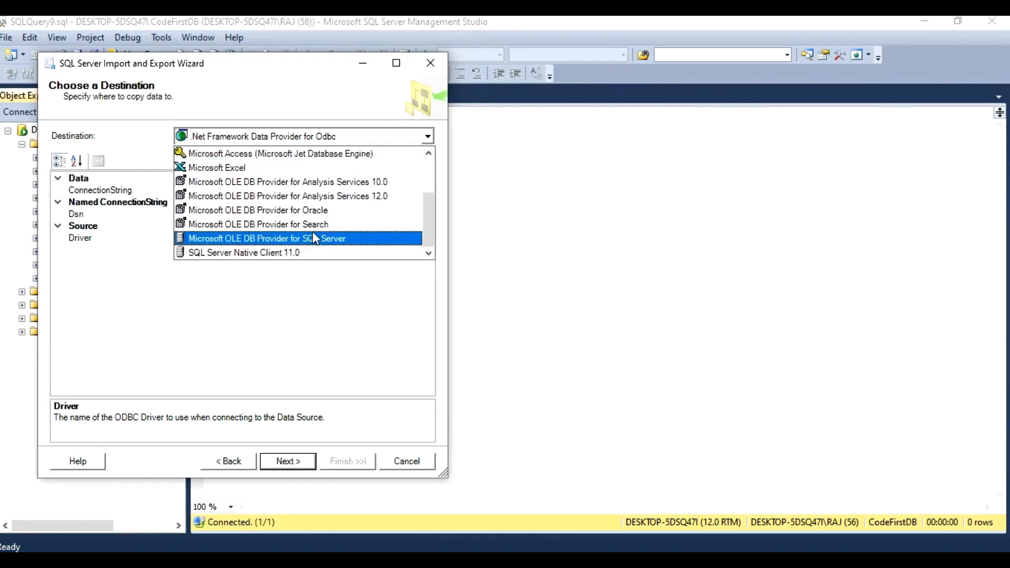
left_click(326, 241)
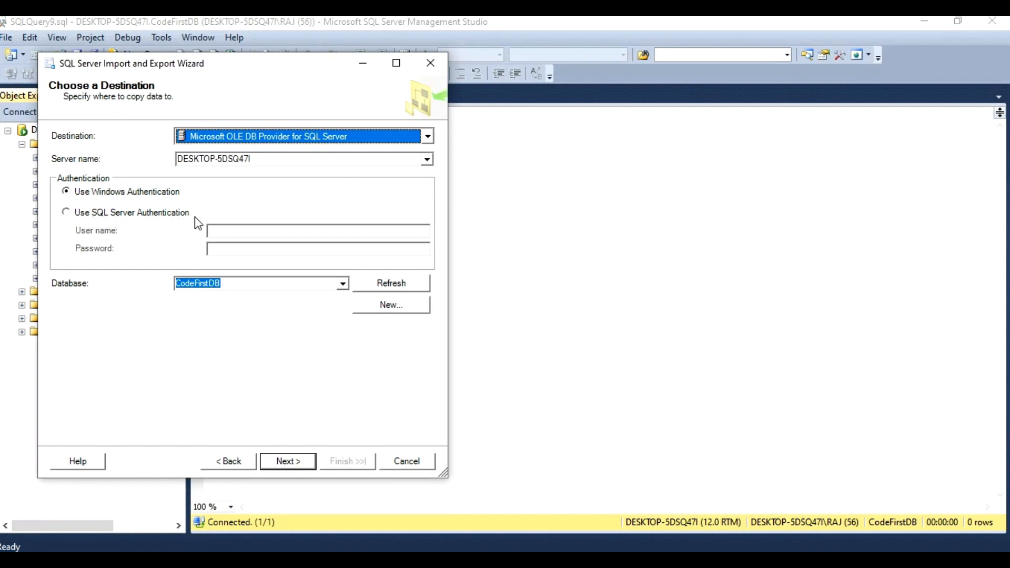
left_click(65, 213)
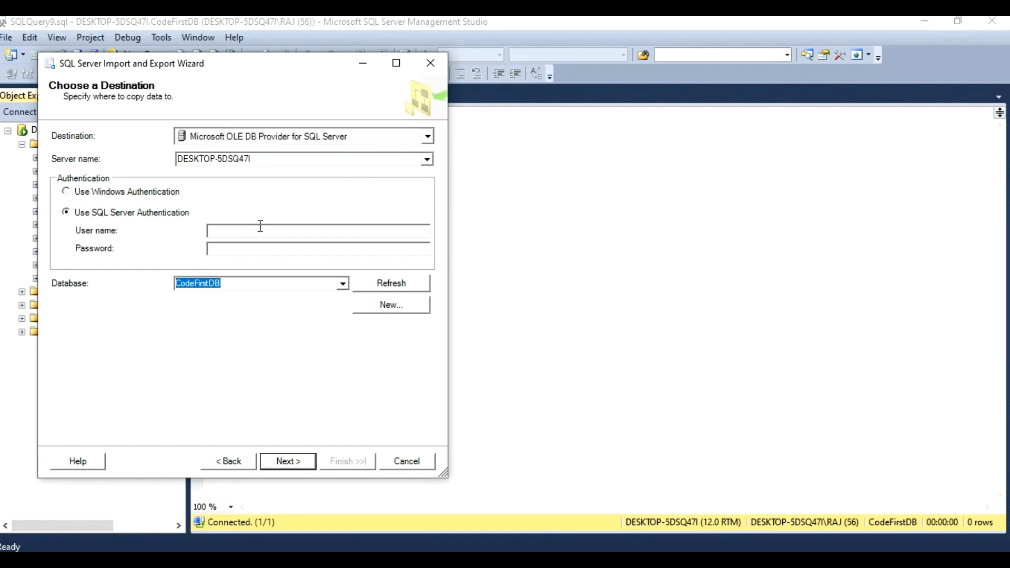
type("sa")
left_click(278, 461)
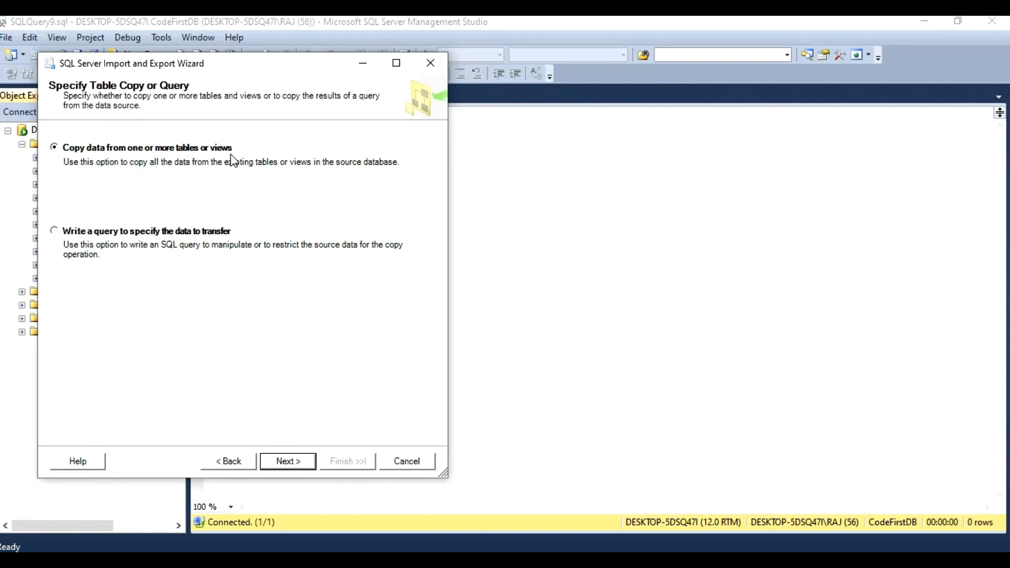
Choose to copy data from tables or views and select the EmployeeData$ sheet, keeping [dbo].[EmployeeData$] as its destination.
left_click(290, 463)
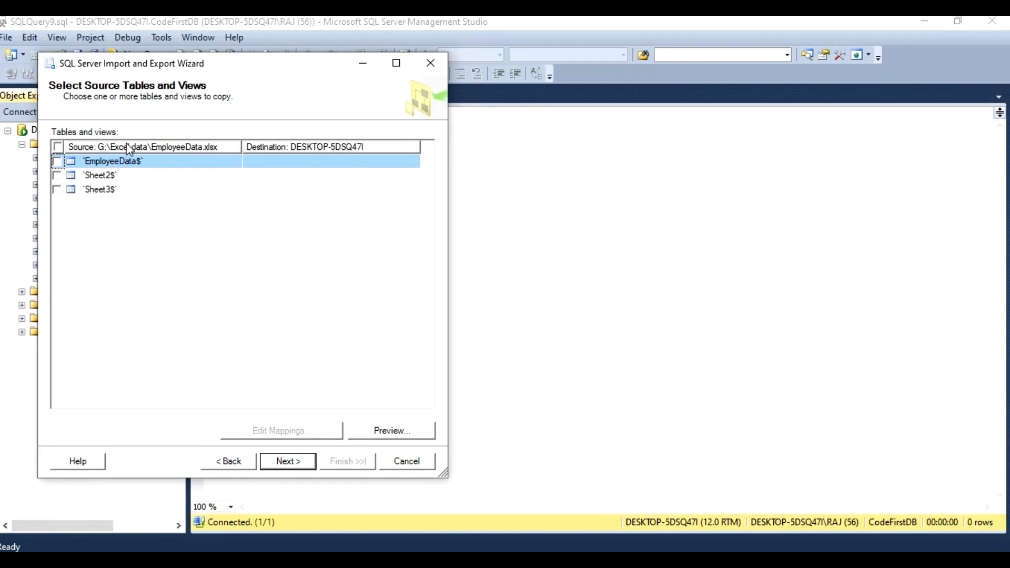
left_click(57, 161)
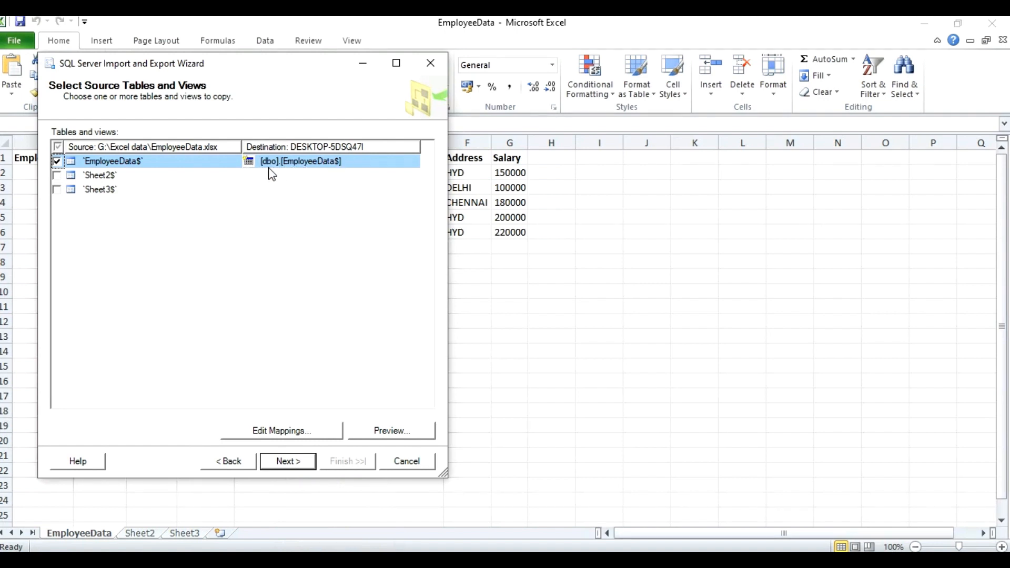
left_click(338, 162)
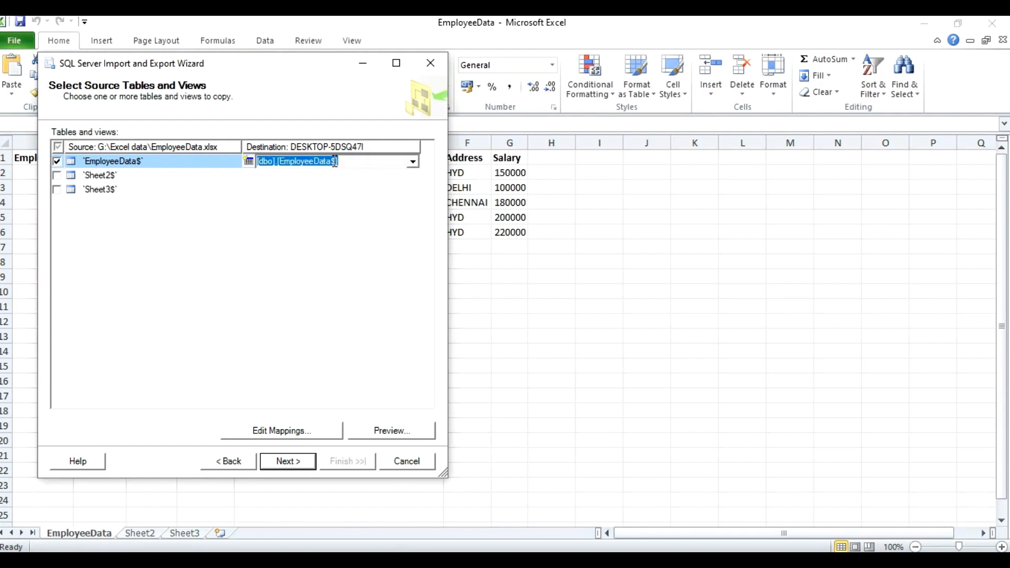
left_click(336, 277)
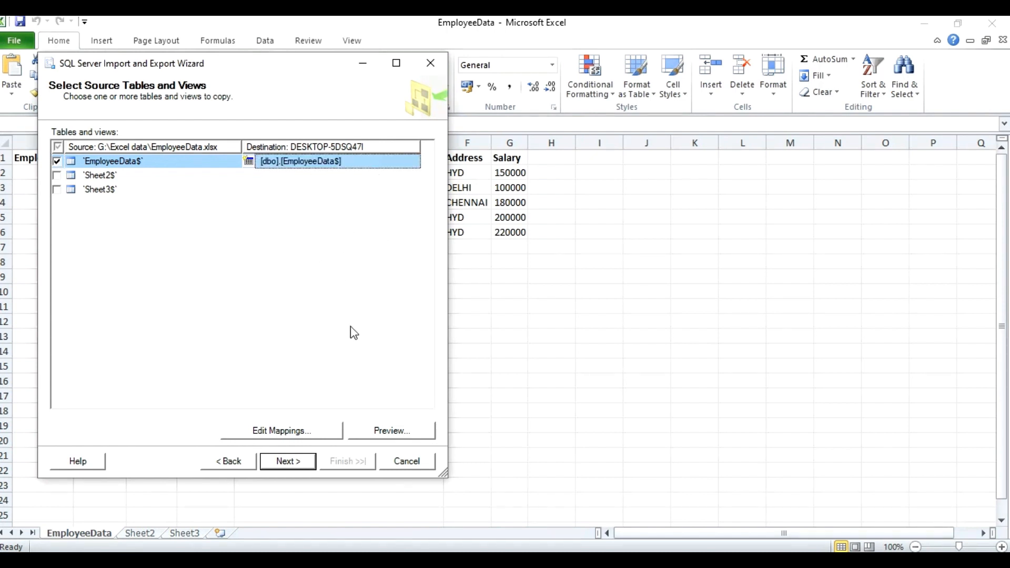
Preview the EmployeeData$ source rows and review the column mappings for the destination table.
left_click(389, 431)
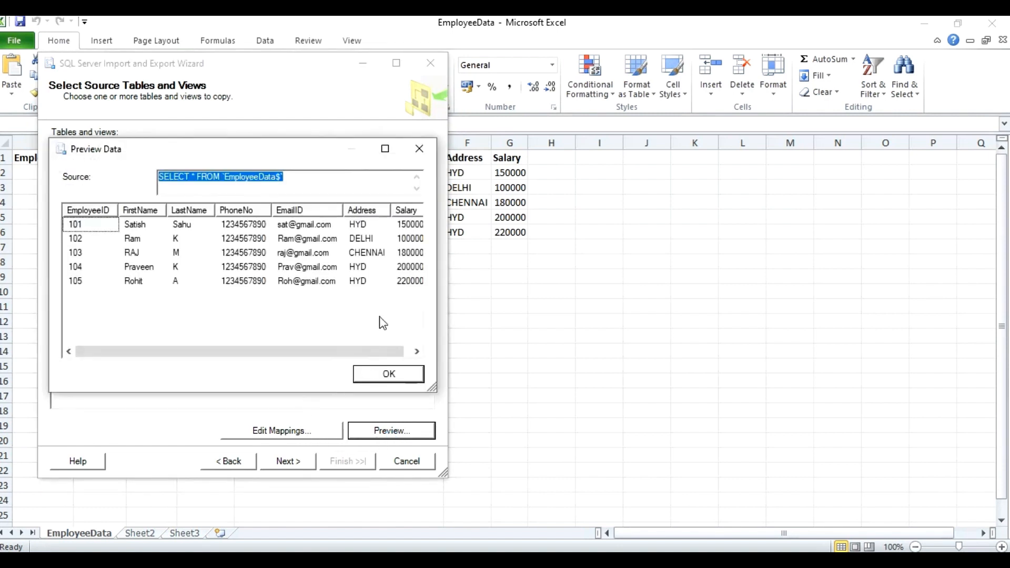
left_click_drag(347, 352, 276, 362)
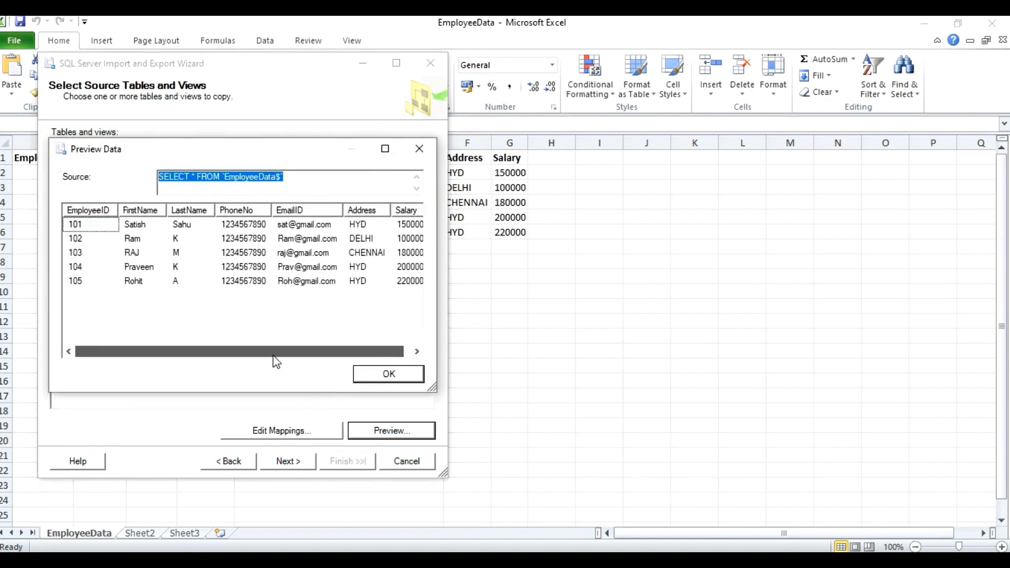
left_click(419, 149)
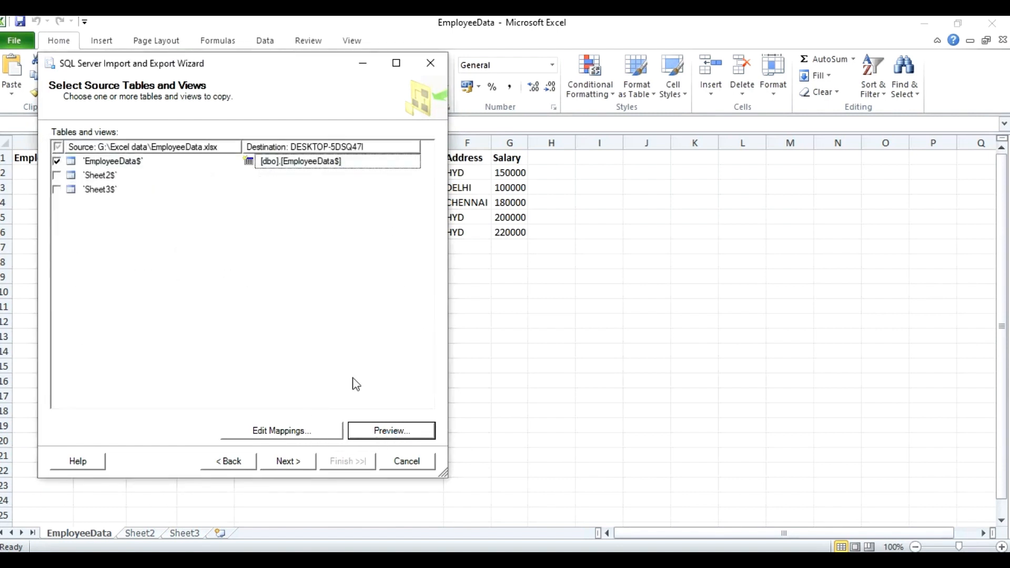
left_click(293, 427)
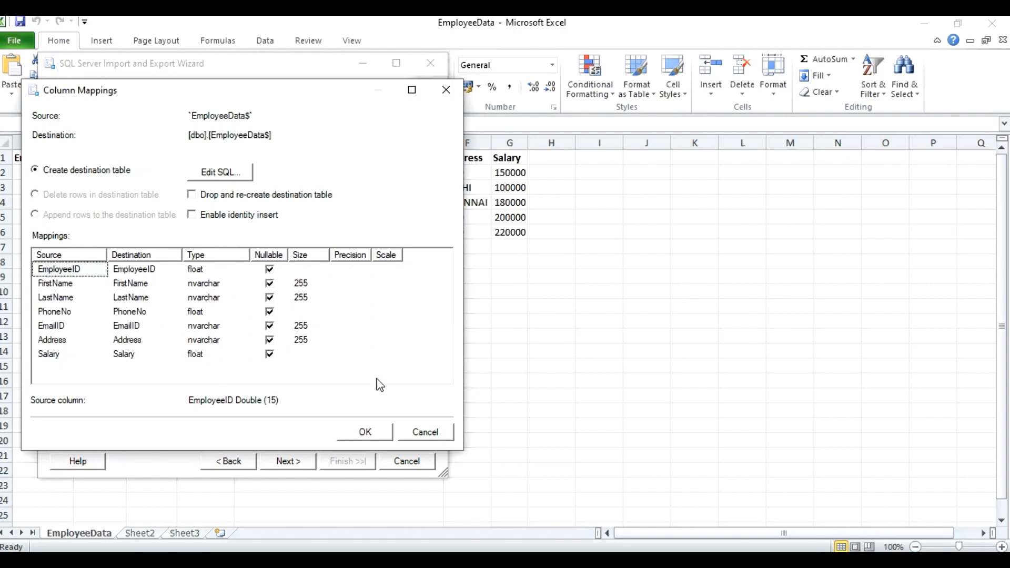
left_click(367, 434)
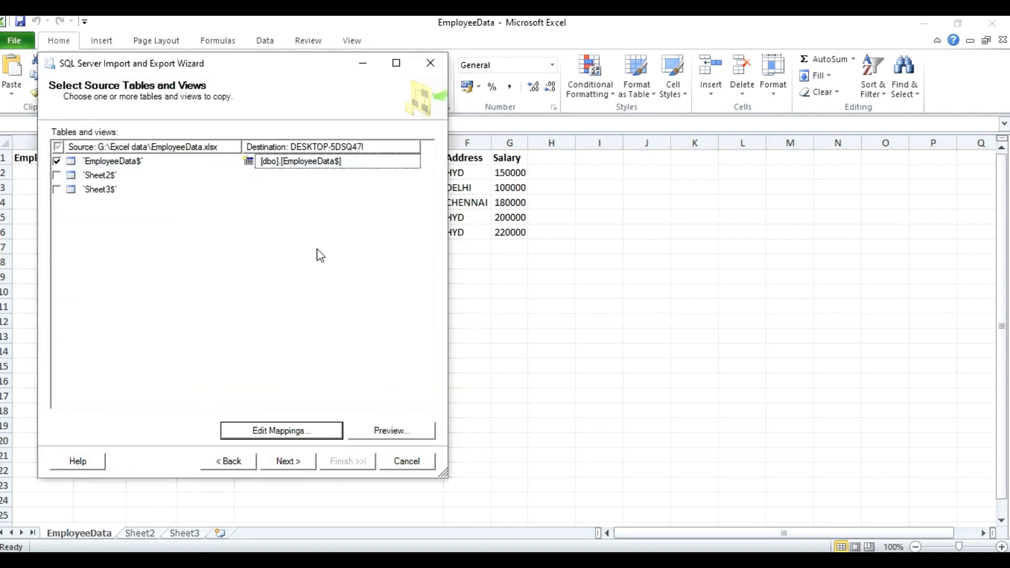
Run the import package immediately and close the wizard.
left_click(287, 460)
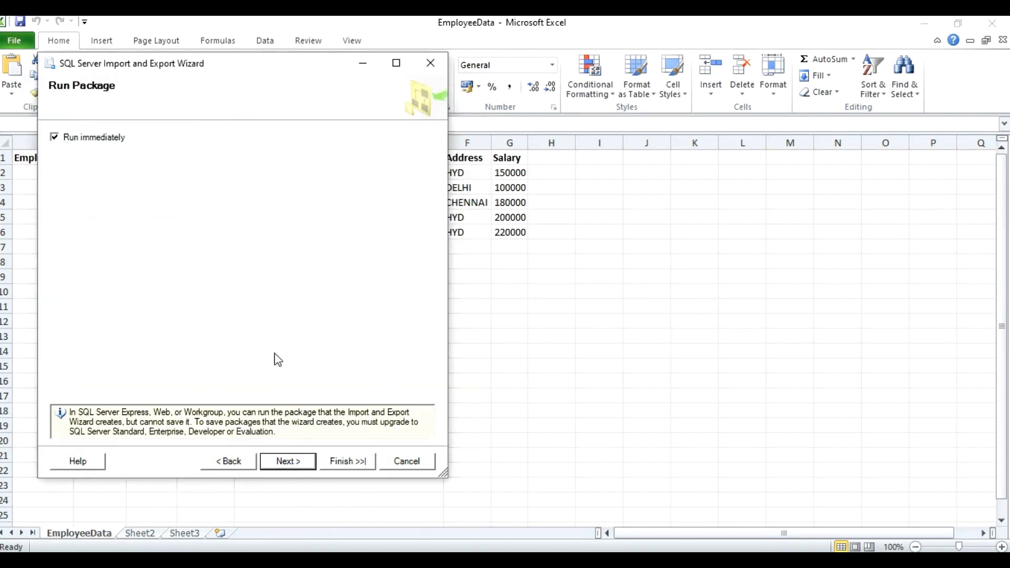
left_click(289, 462)
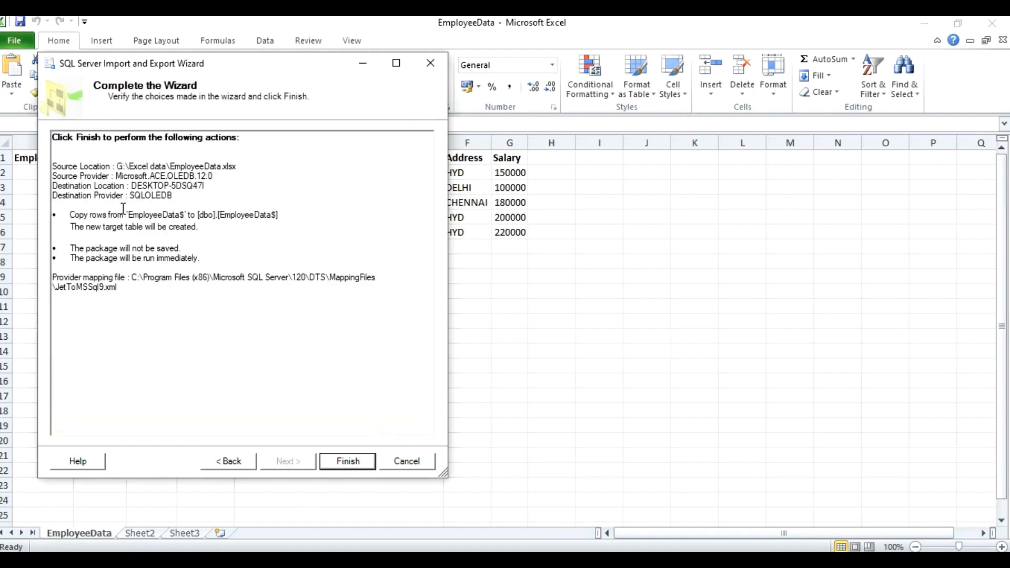
left_click(349, 461)
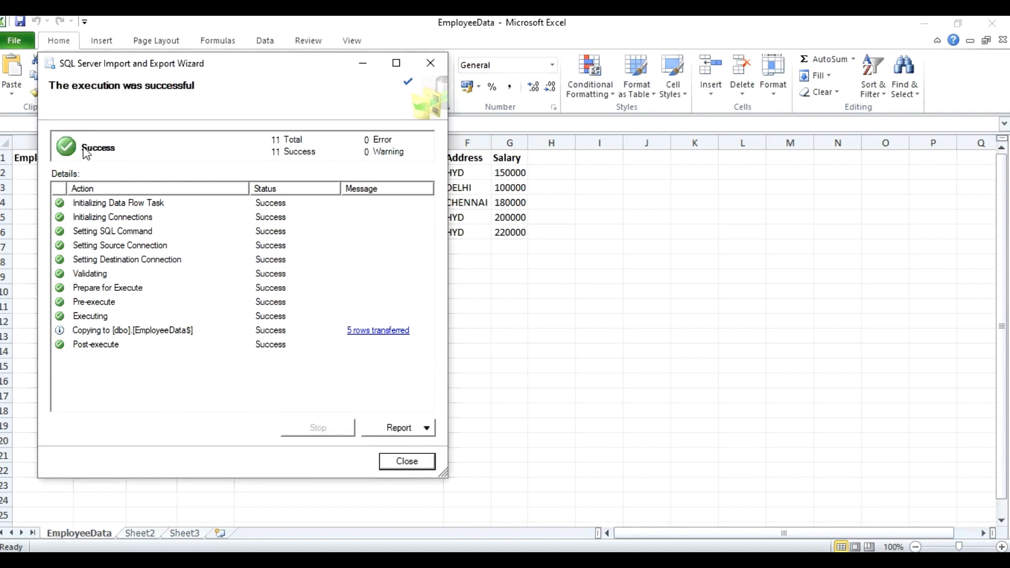
left_click(405, 463)
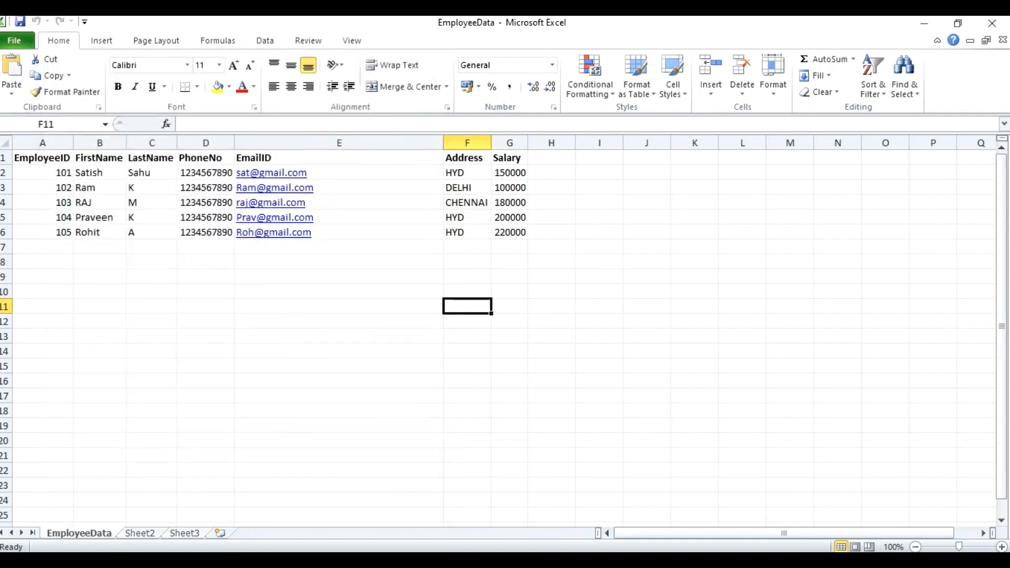
Switch back to SQL Server Management Studio, expand CodeFirstDB and refresh its Tables folder.
key("alt+Tab")
double_click(46, 172)
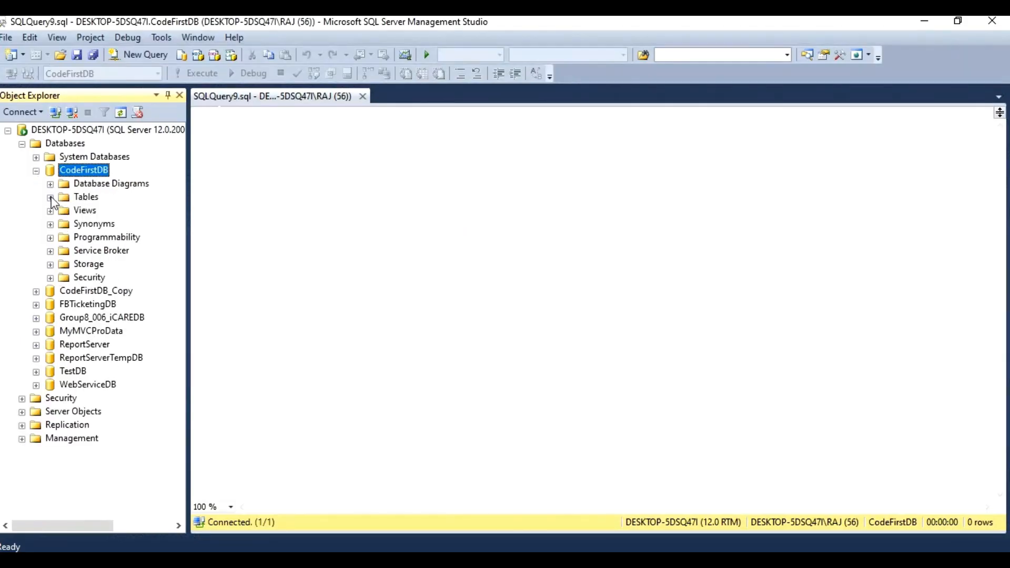
right_click(83, 199)
left_click(143, 310)
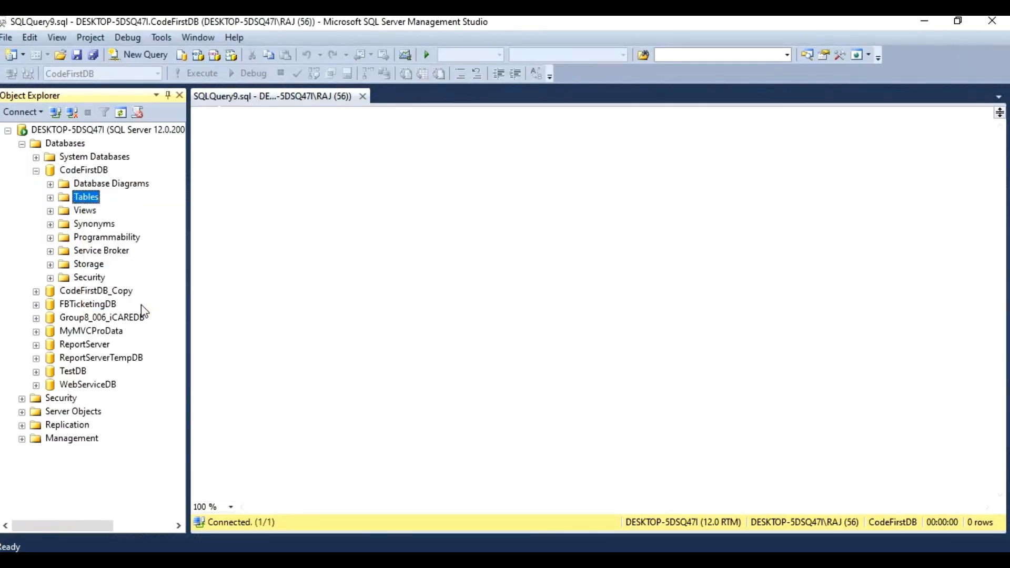
Expand the Tables folder of CodeFirstDB and insert the dbo.EmployeeData$ table name into the empty query.
left_click(50, 198)
left_click(122, 253)
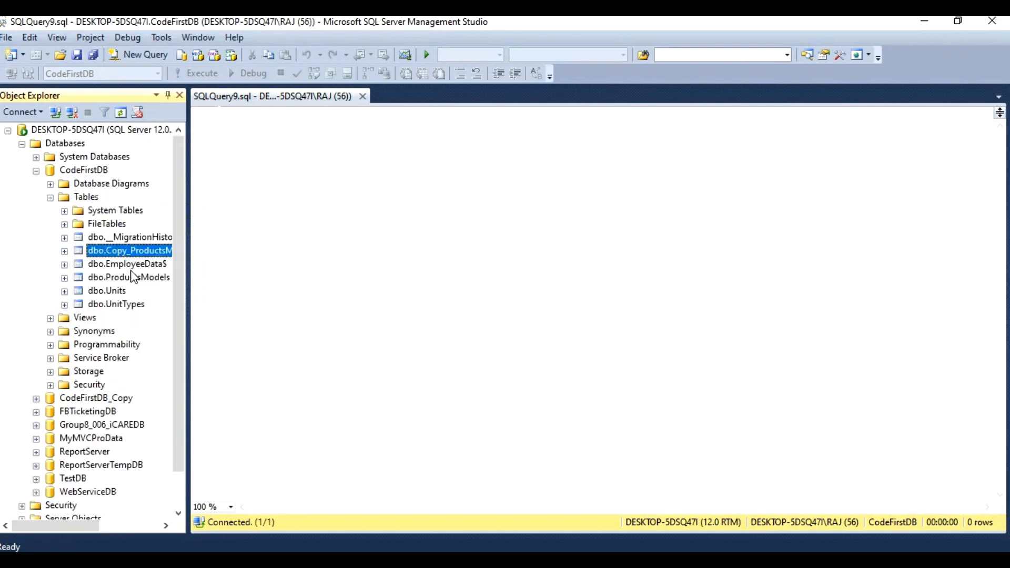
left_click_drag(129, 265, 432, 168)
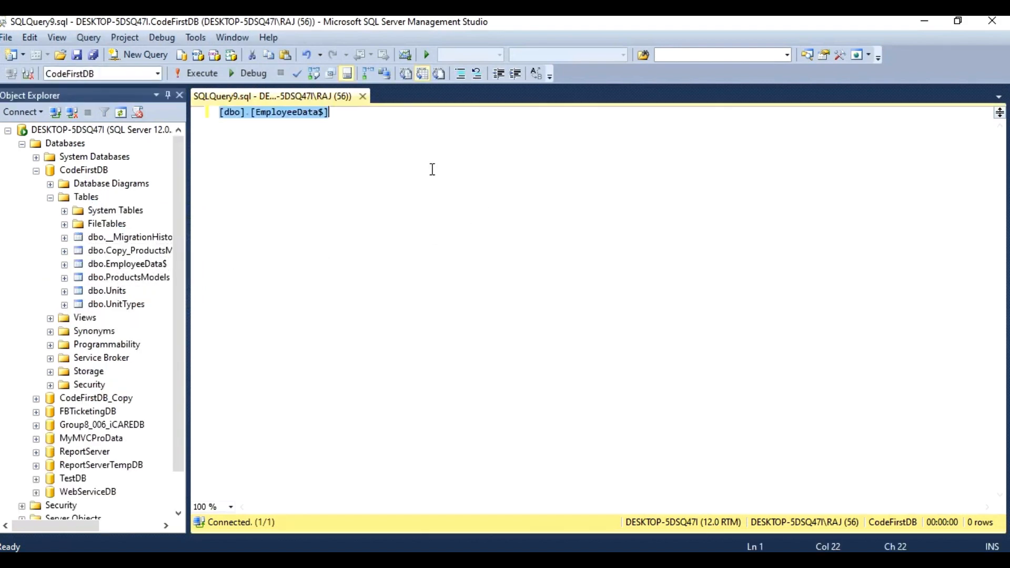
Complete the query in front of the table name so it reads select * from [dbo].[EmployeeData$].
key("Home")
type("se;le")
key("BackSpace")
key("BackSpace")
key("BackSpace")
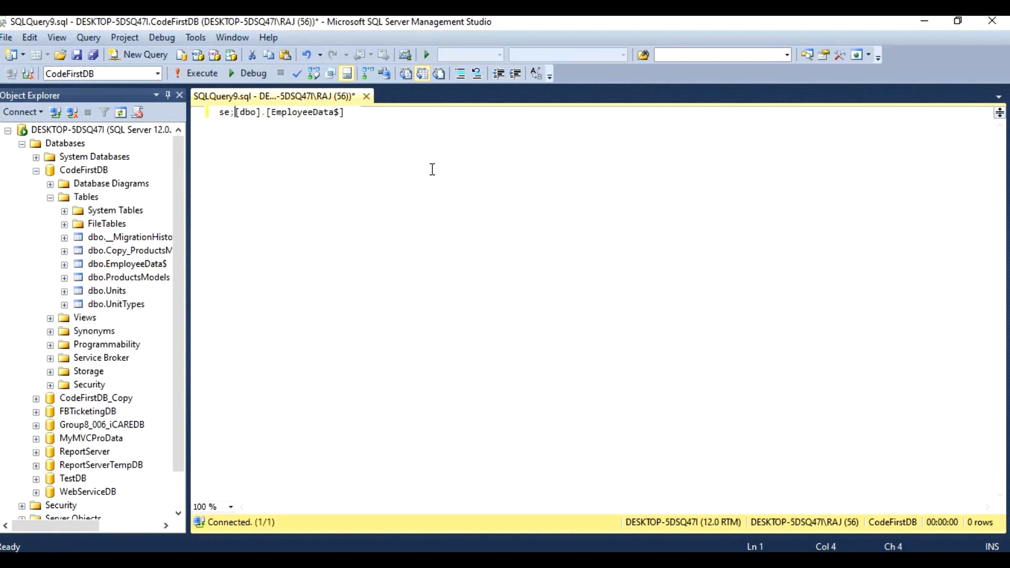
type("lect * from")
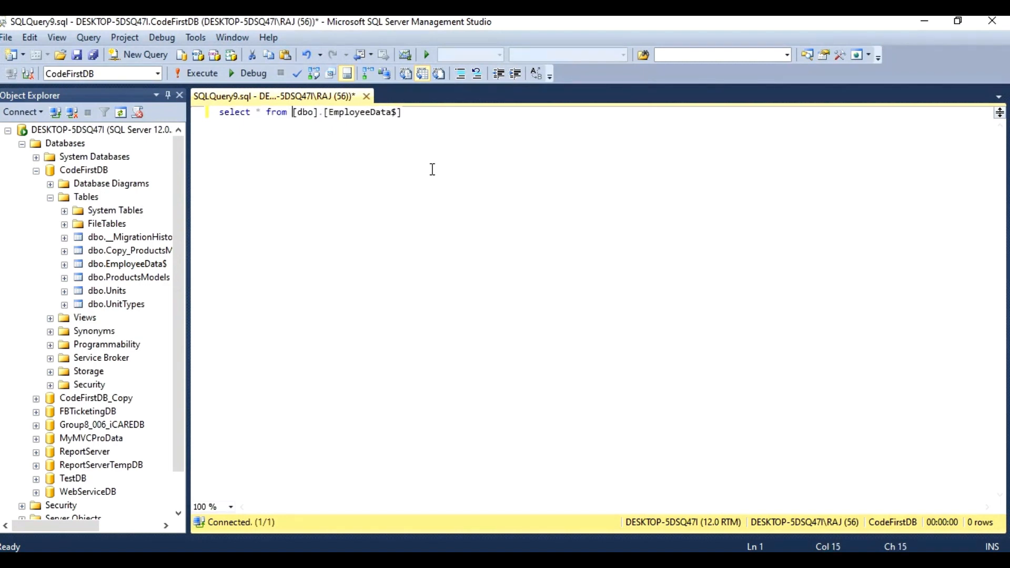
Execute the select query on EmployeeData$ and review the returned employee rows, including the Salary column.
left_click_drag(451, 124, 167, 104)
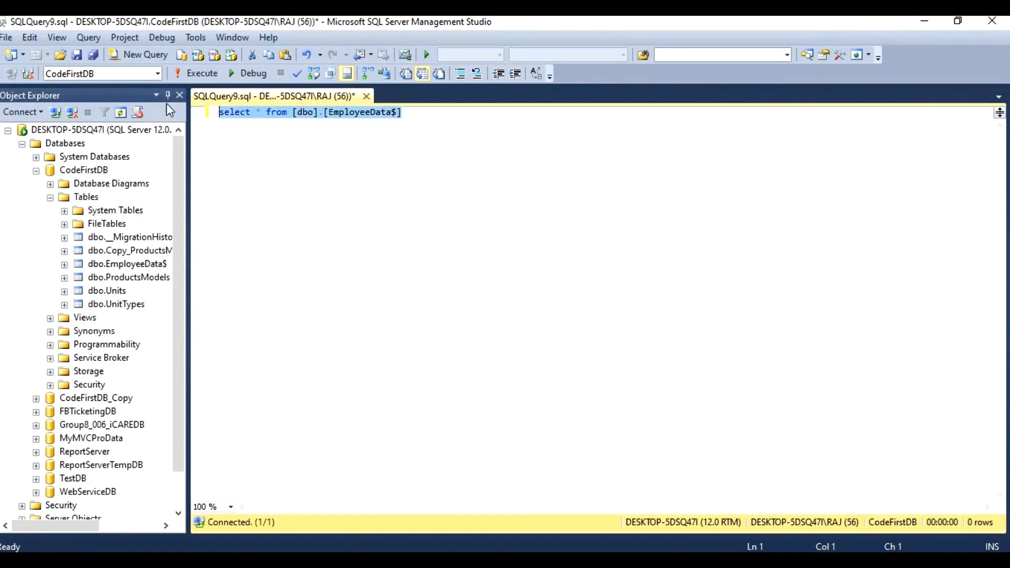
left_click(180, 73)
left_click(211, 347)
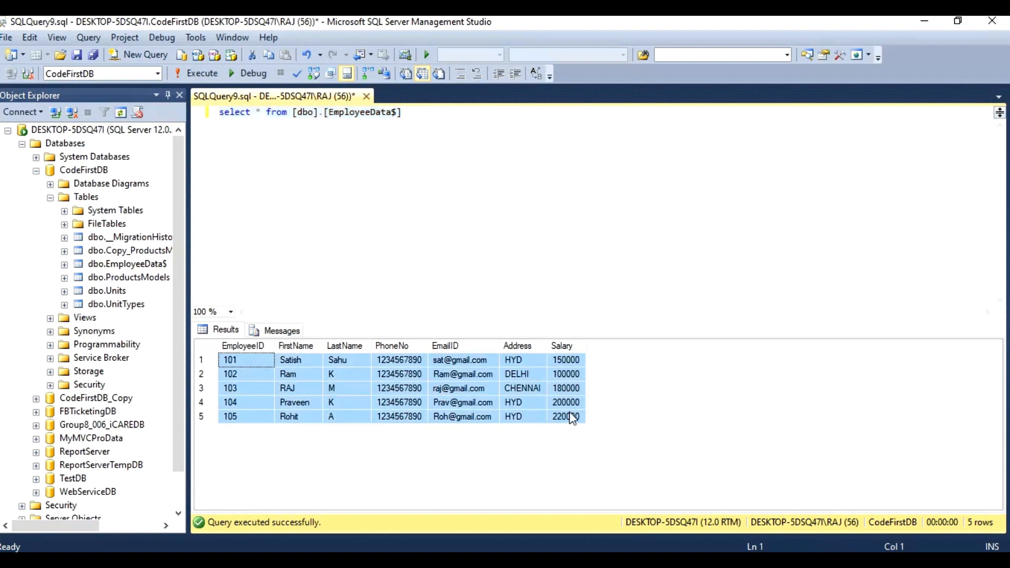
left_click(562, 346)
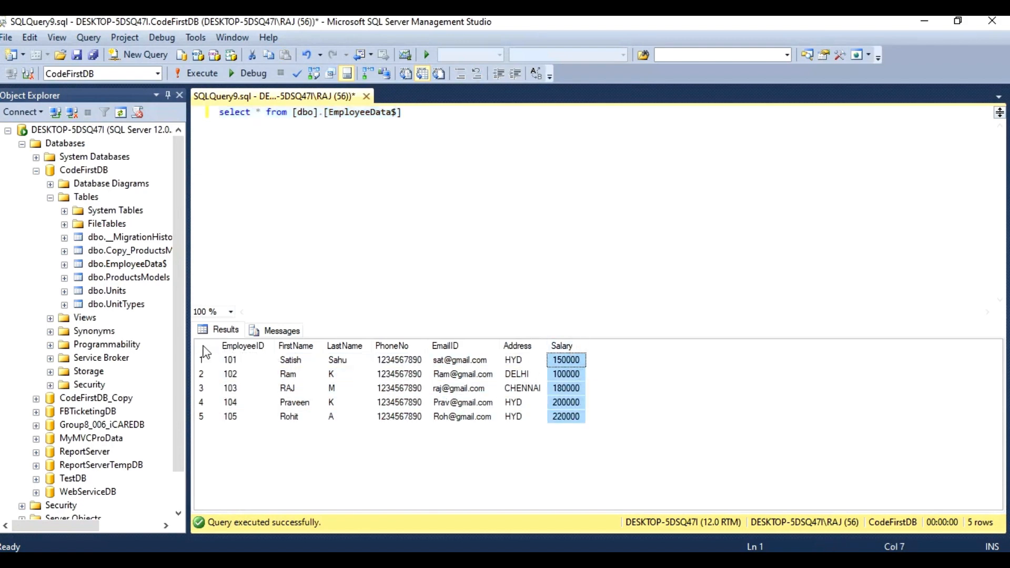
left_click(206, 345)
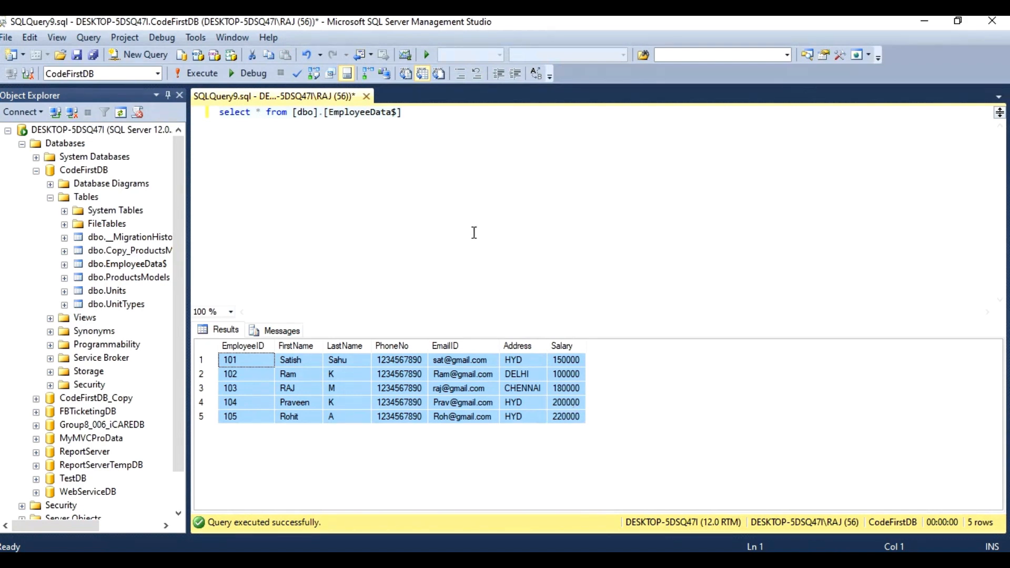
left_click(461, 153)
left_click(346, 402)
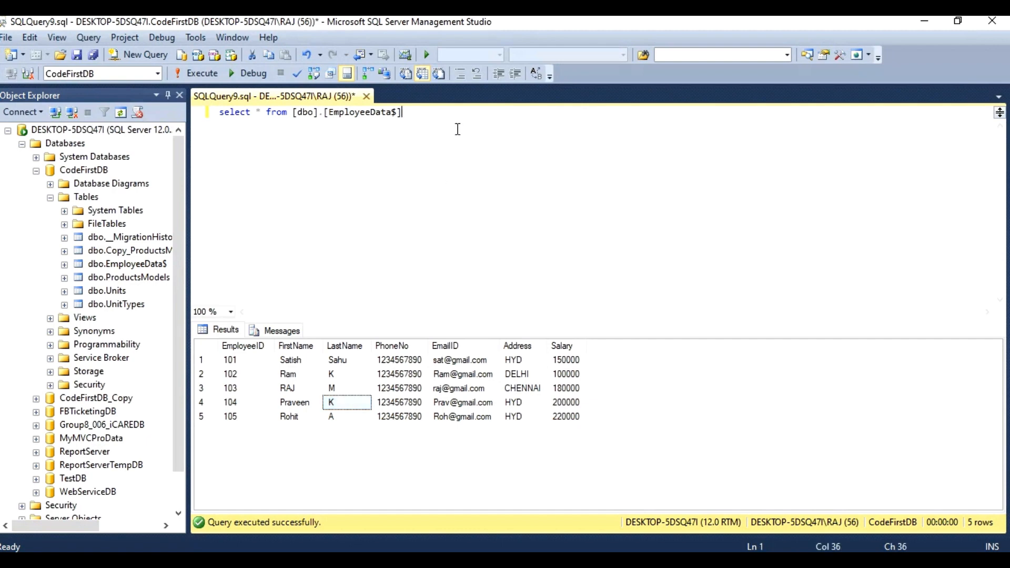
Run the whole EmployeeData$ select query again to recheck the imported rows, and clear the text selection.
left_click_drag(458, 129, 218, 112)
left_click(197, 74)
left_click(425, 213)
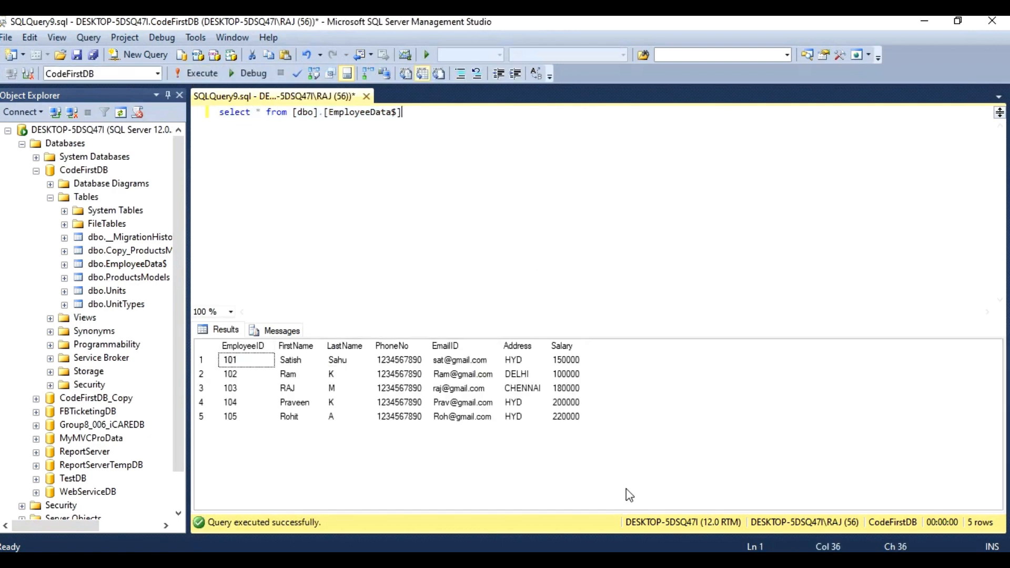